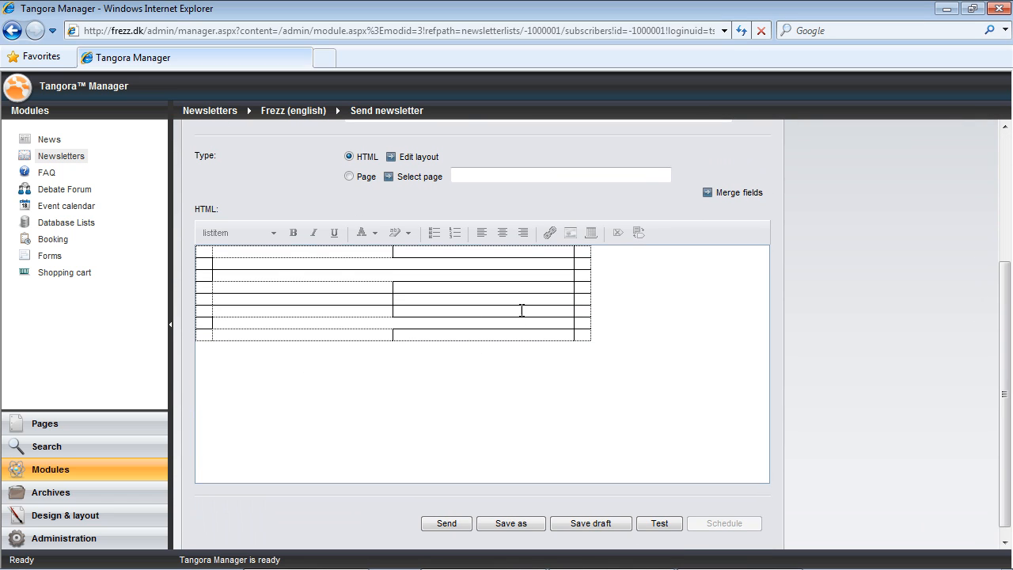
- Insert the image frezzlogo-recipesNewsletter.gif into the wide cell in the second row of the newsletter table
click(288, 261)
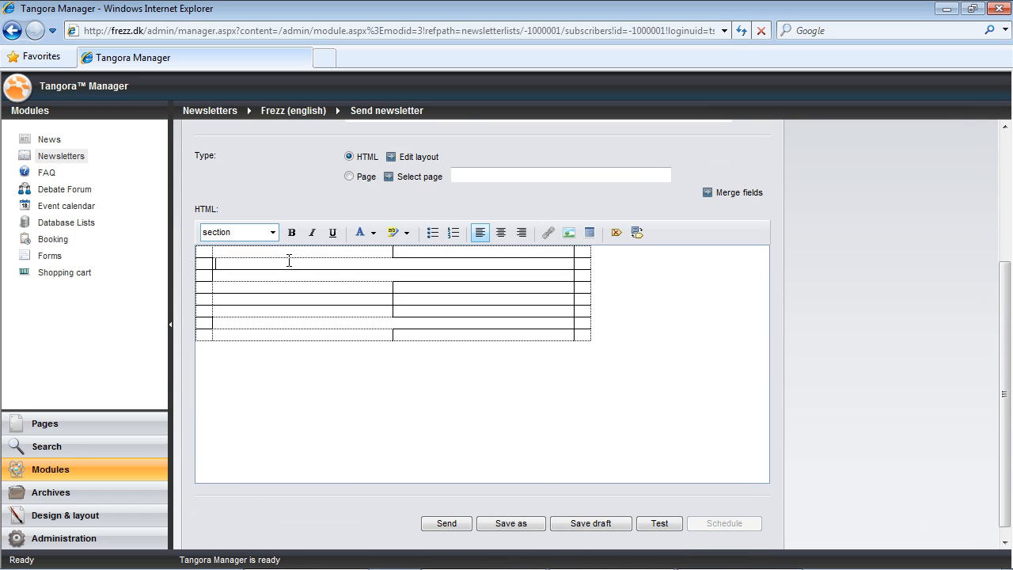
click(569, 234)
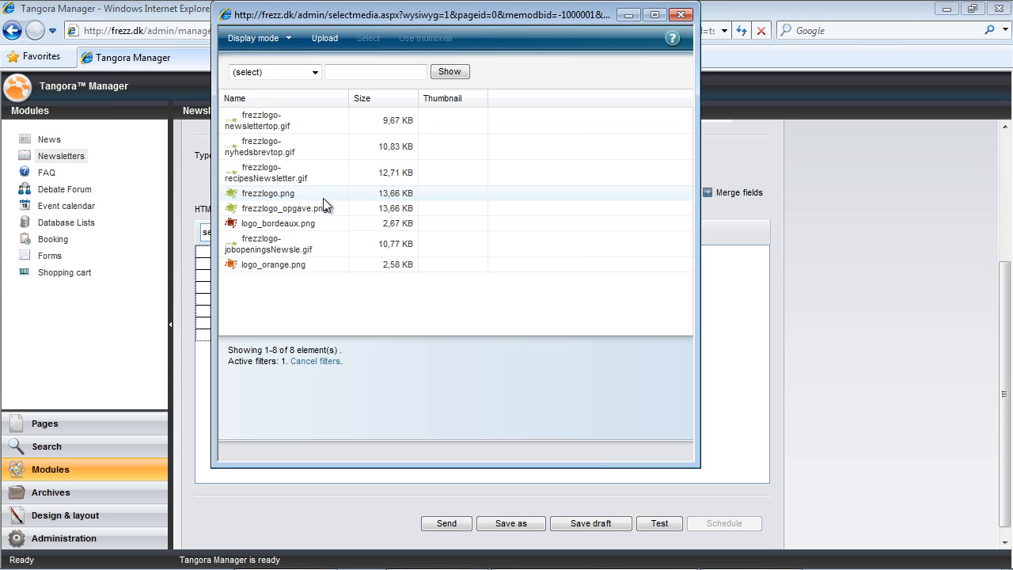
click(301, 178)
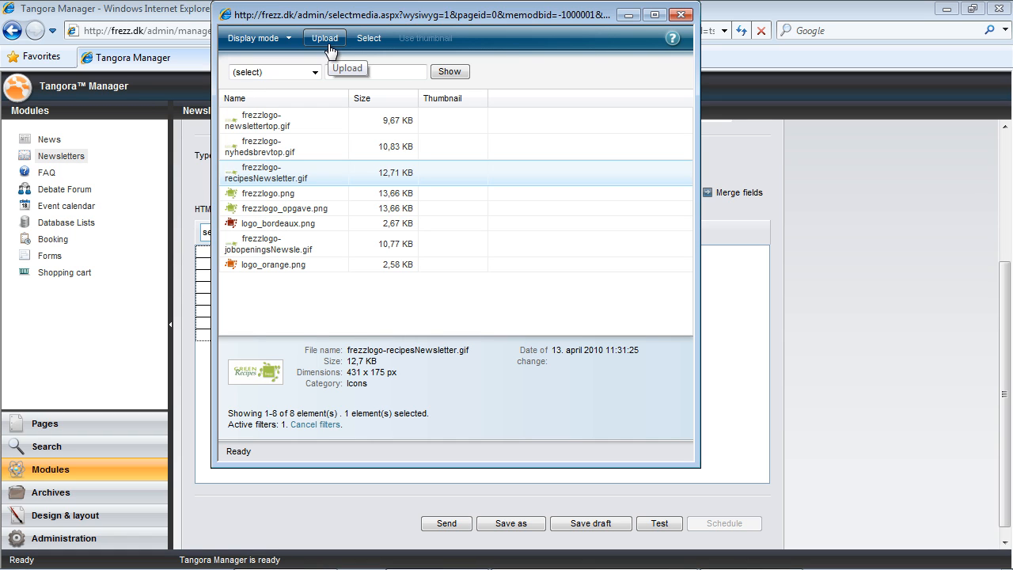
click(369, 37)
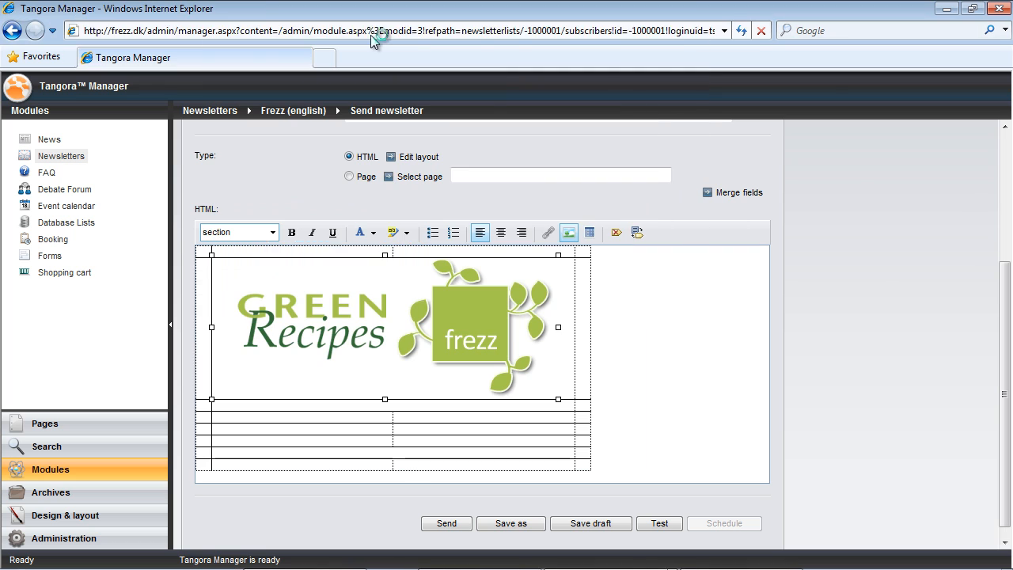
click(654, 306)
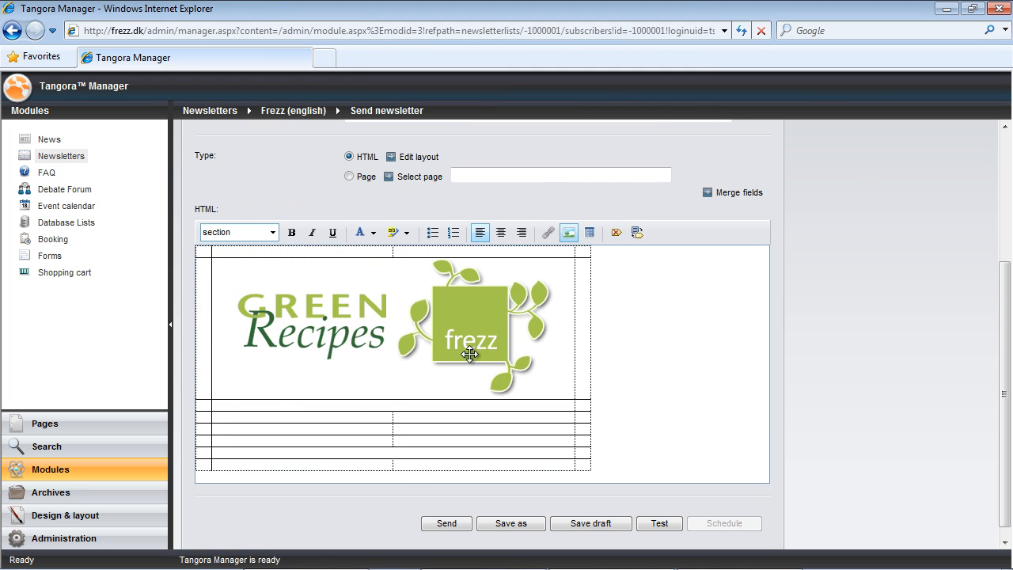
- Enter the intro line "We're currently seeking sood people for the following positions." in the row below the logo
click(228, 406)
text(We're currently seeking sood people for the)
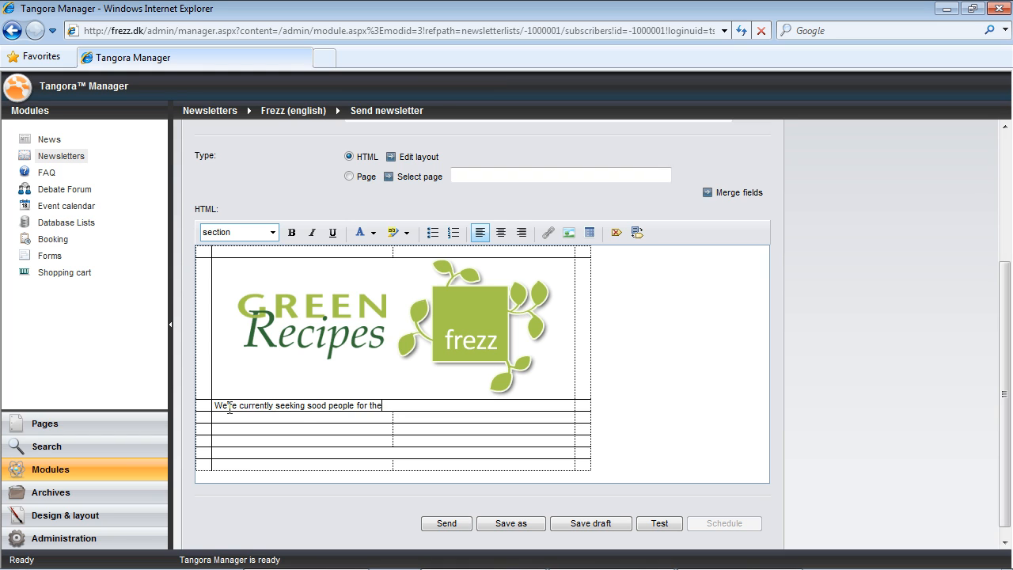
text( following positions.)
- Fill the first job cell with the heading "Administrative coordinator" and the text "lorem ipsum et dolor sit amet." beneath it
click(228, 428)
text(Administrat)
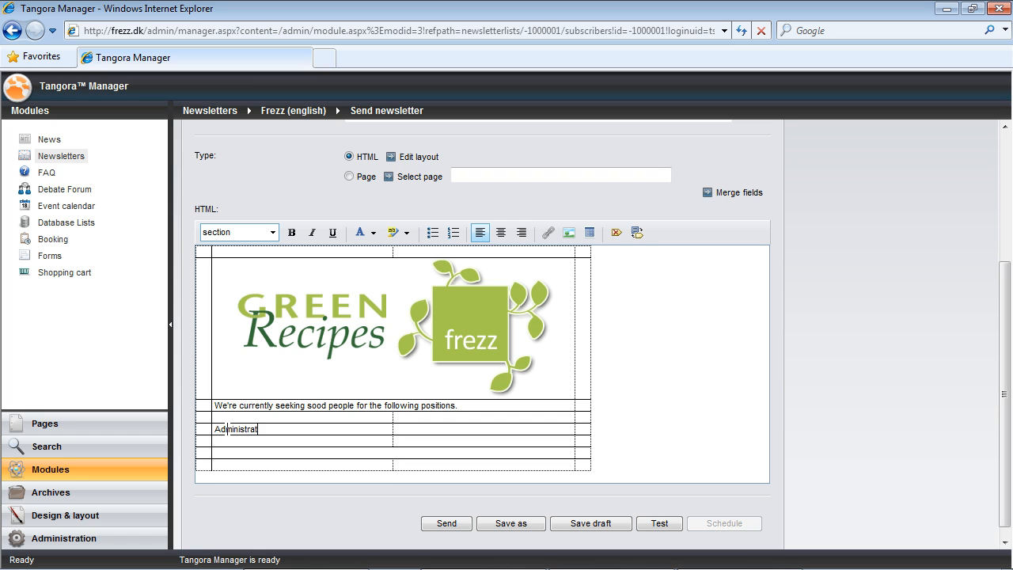
text(ive coordinator)
key(Return)
text(lorem ipsum et dolor sit amet.)
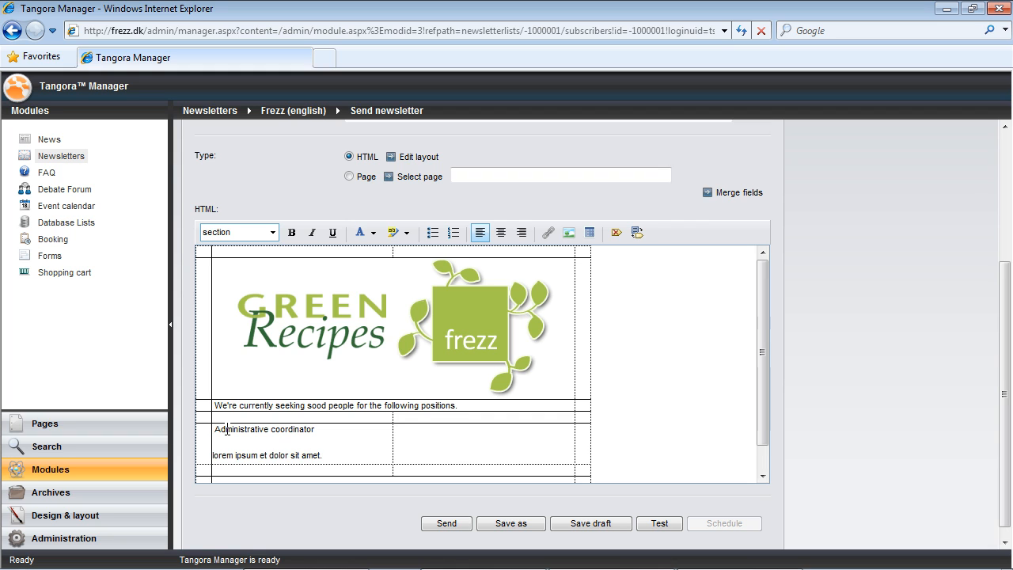
click(227, 429)
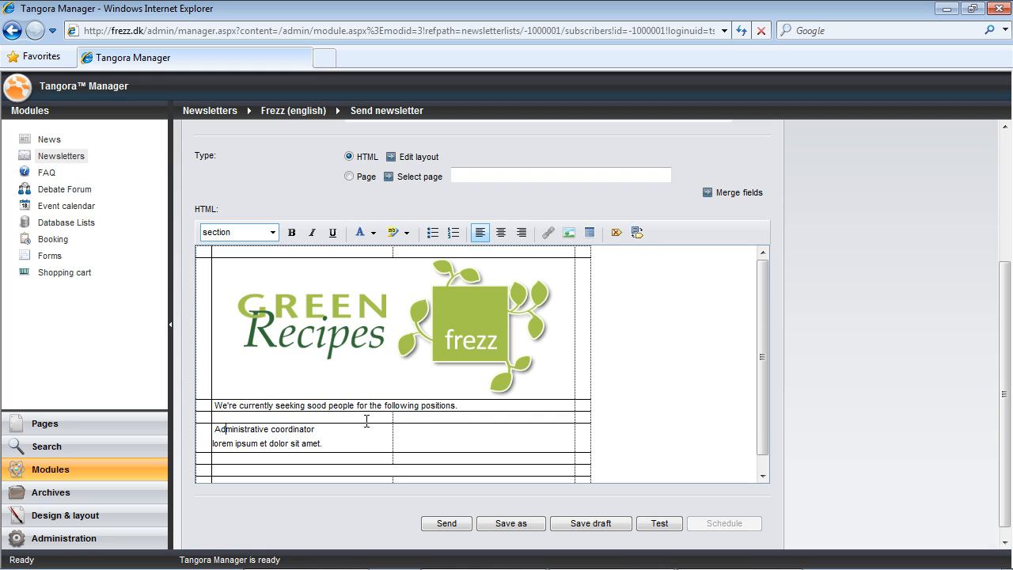
- Fill the adjacent job cell with the heading "Coordinative administrator" and the text "Lorem ipsum et dolor sit amet." beneath it
click(418, 430)
text(Coordinative administrator)
key(Return)
text(Lorem ipsum et dolor)
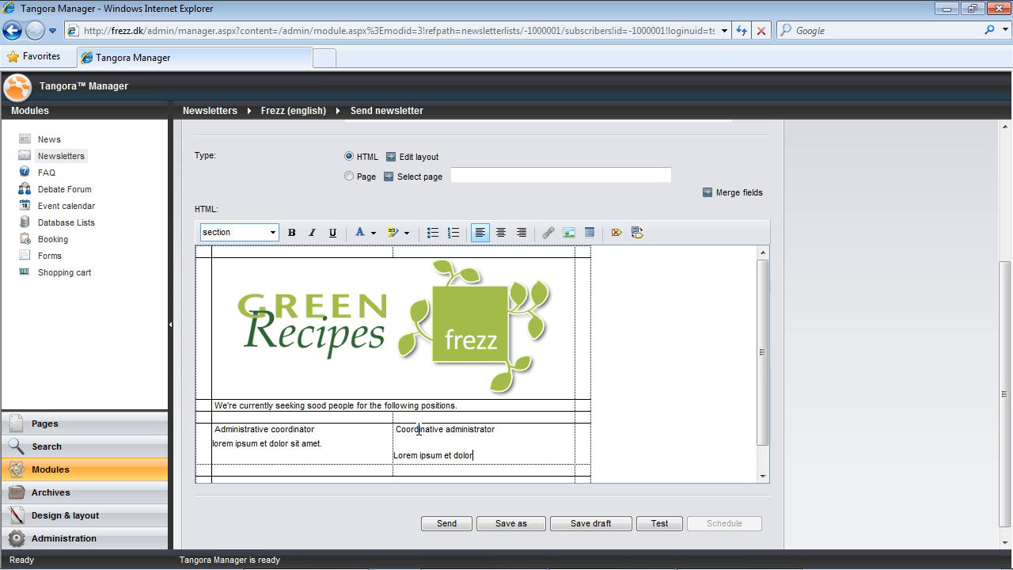
text( sit ame.)
- Enter the footer text "Lorem ipsum et dolor sit amet consequator malus bonus" in the wide row below the job cells
scroll(419, 429, down, 2)
click(293, 440)
text(Lorem ipsum et dolo)
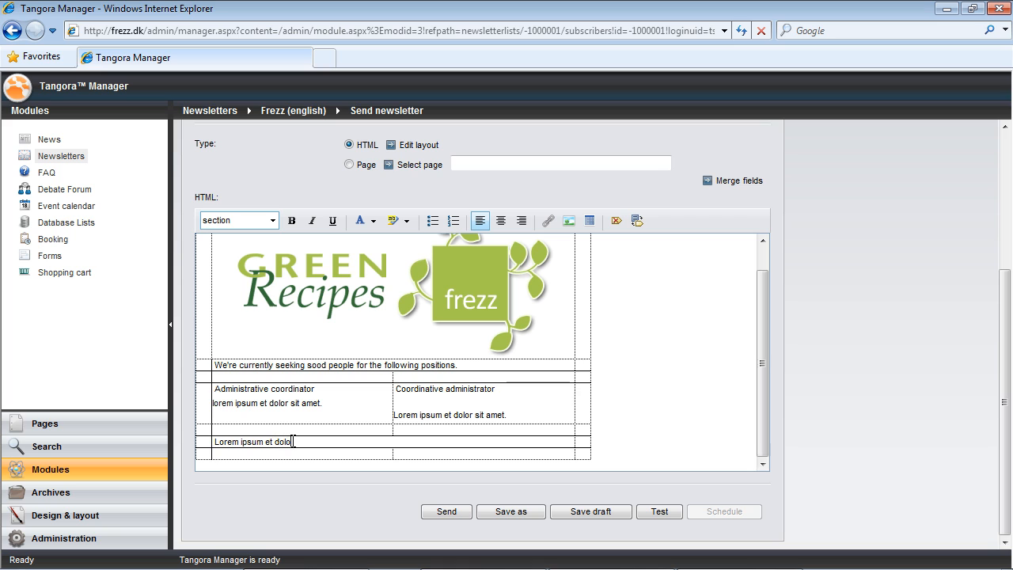
text(r sit amet consequator malus bonus)
- Copy the {unsubscribe link} merge field from the merge field overview and paste it at the end of the footer text
click(758, 181)
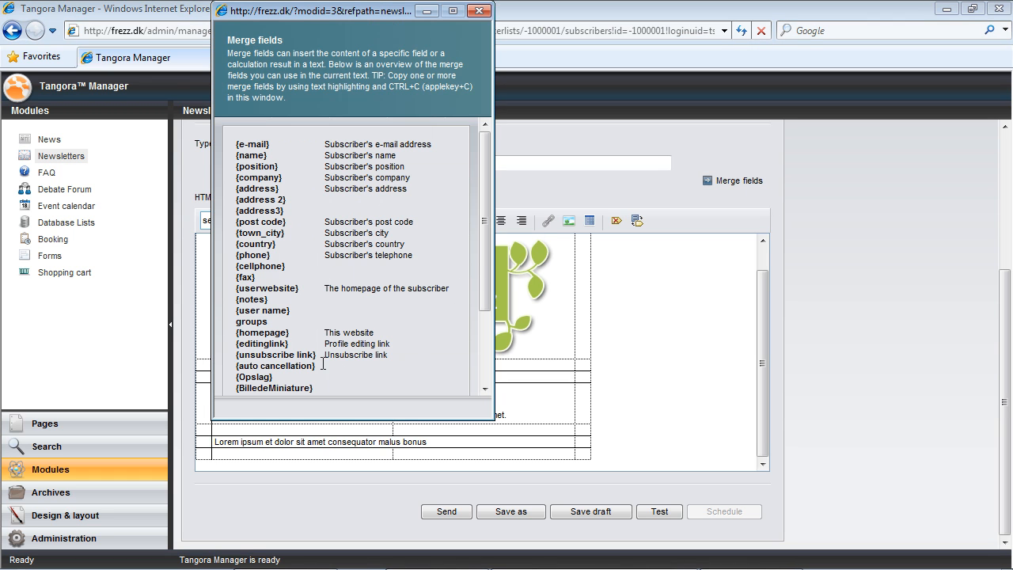
drag(314, 353, 236, 354)
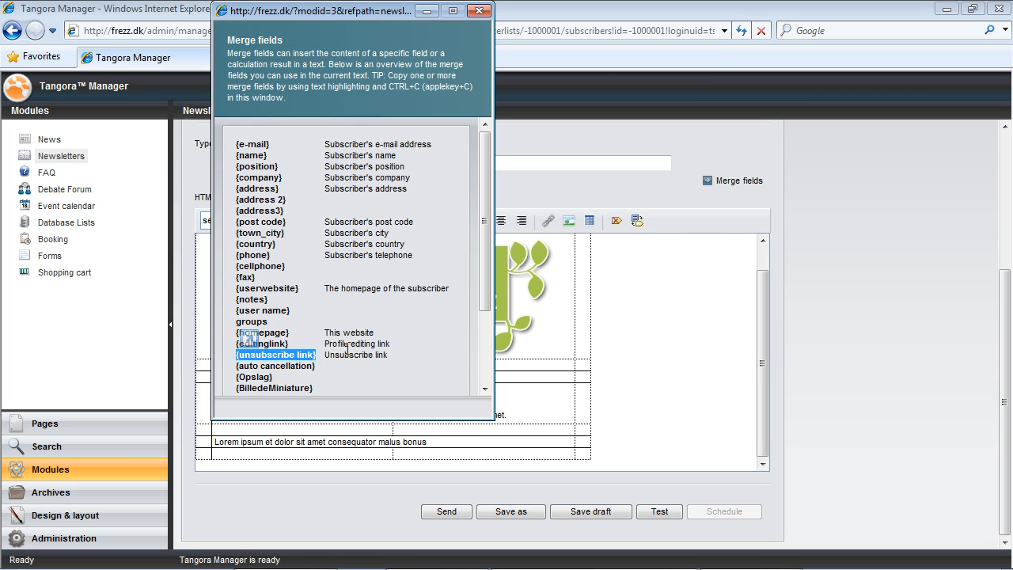
right_click(279, 354)
click(349, 160)
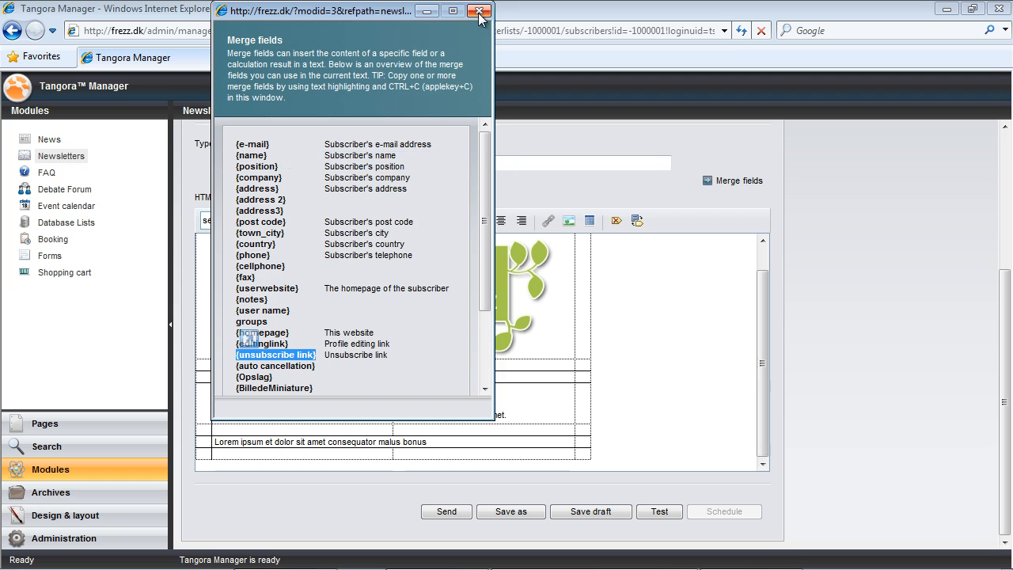
click(479, 10)
right_click(437, 440)
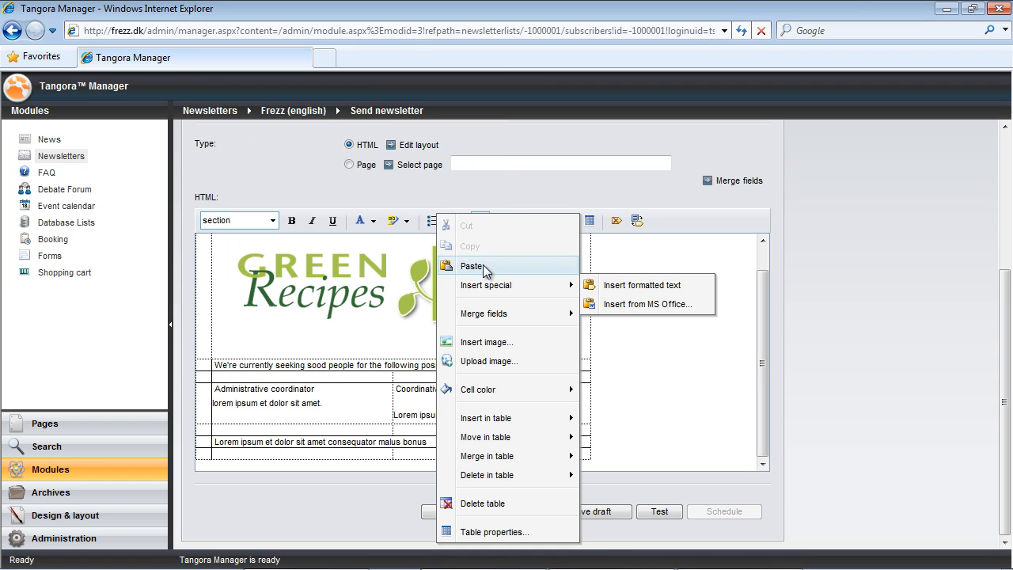
click(474, 266)
click(546, 332)
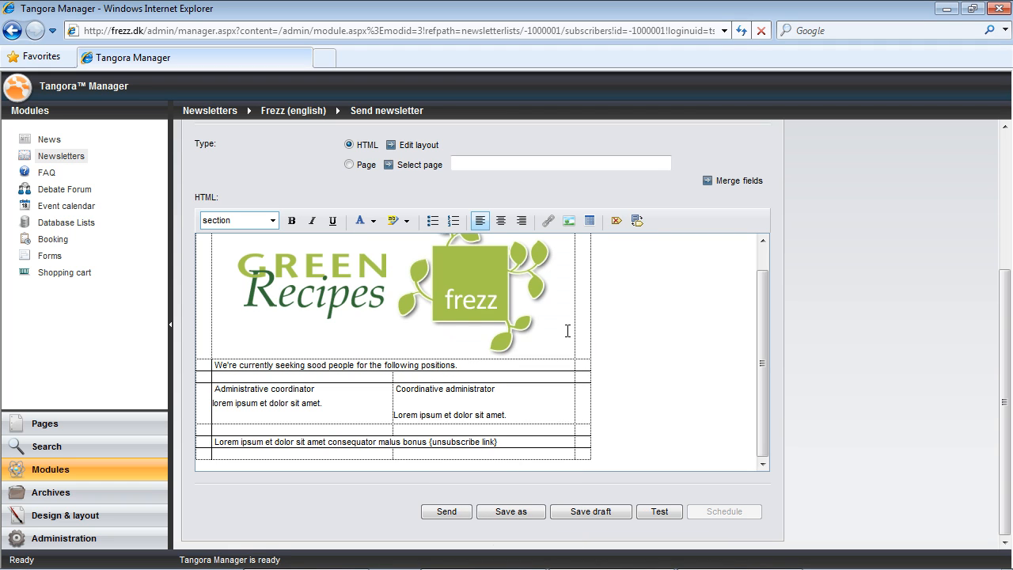
text(asfd)
double_click(511, 442)
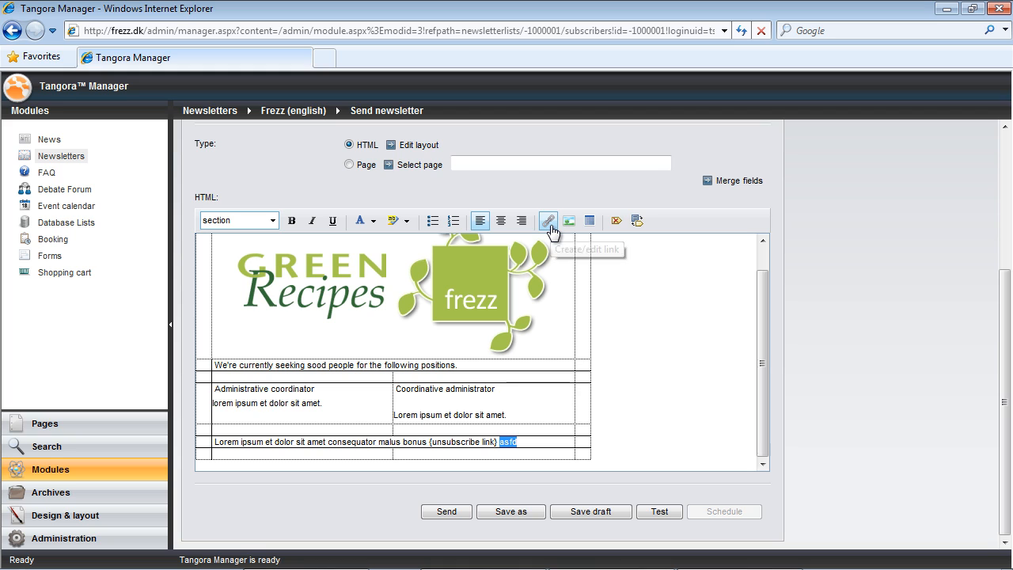
key(Delete)
- Remove the blank line between the Coordinative administrator heading and its text
click(432, 395)
key(Delete)
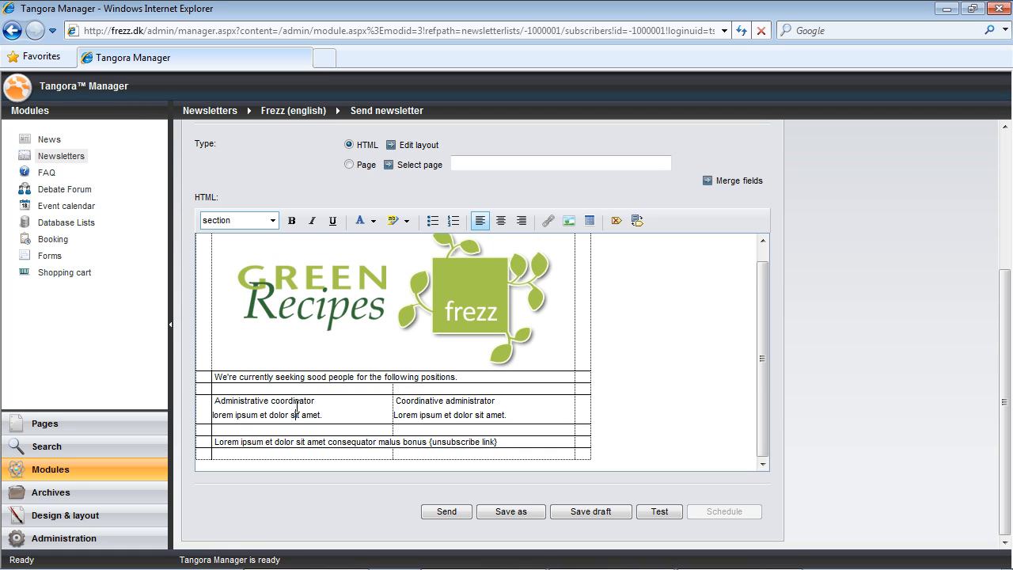
- Apply the faqsections style to the Administrative coordinator and Coordinative administrator headings
drag(316, 401, 215, 401)
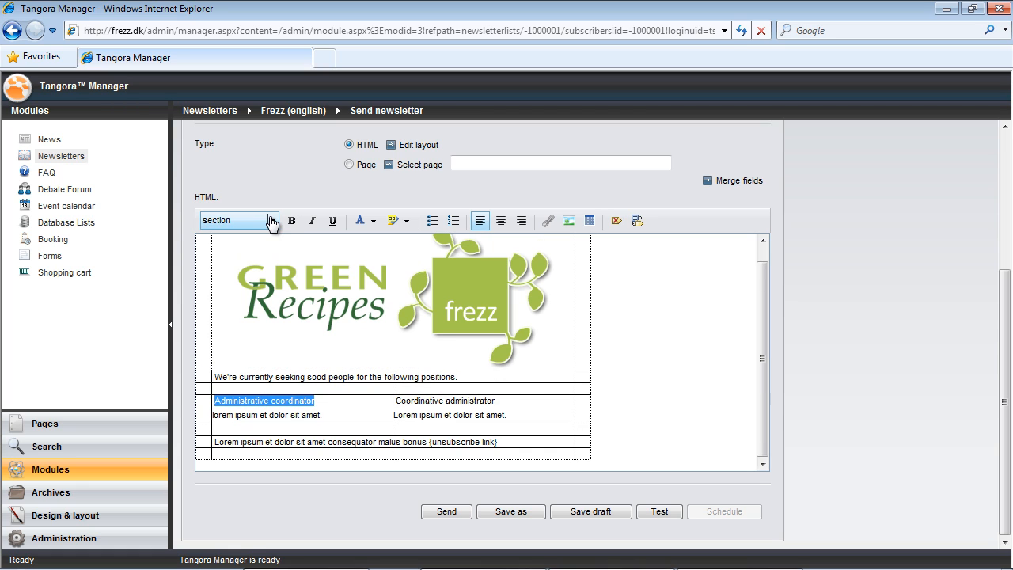
click(267, 400)
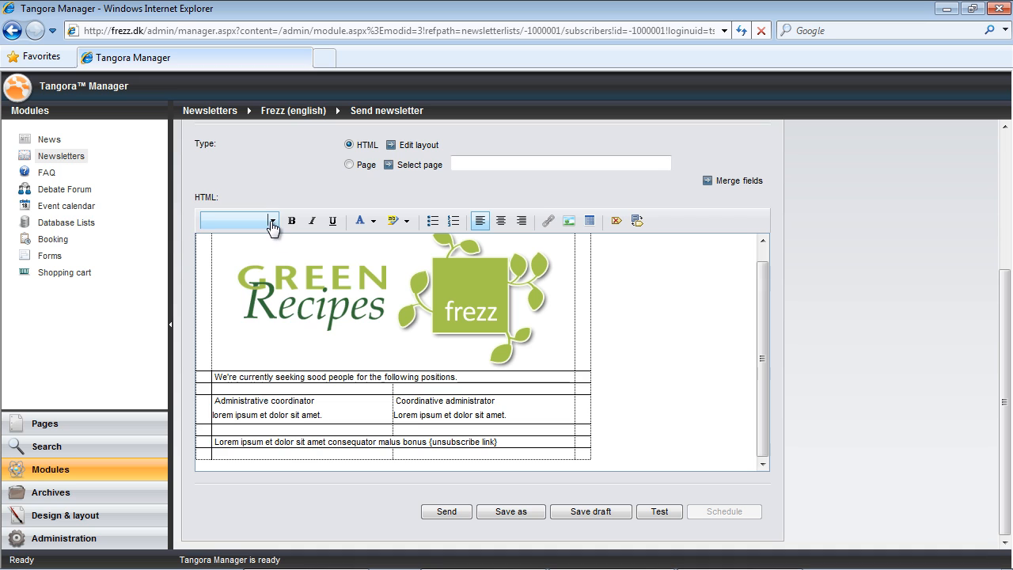
click(272, 221)
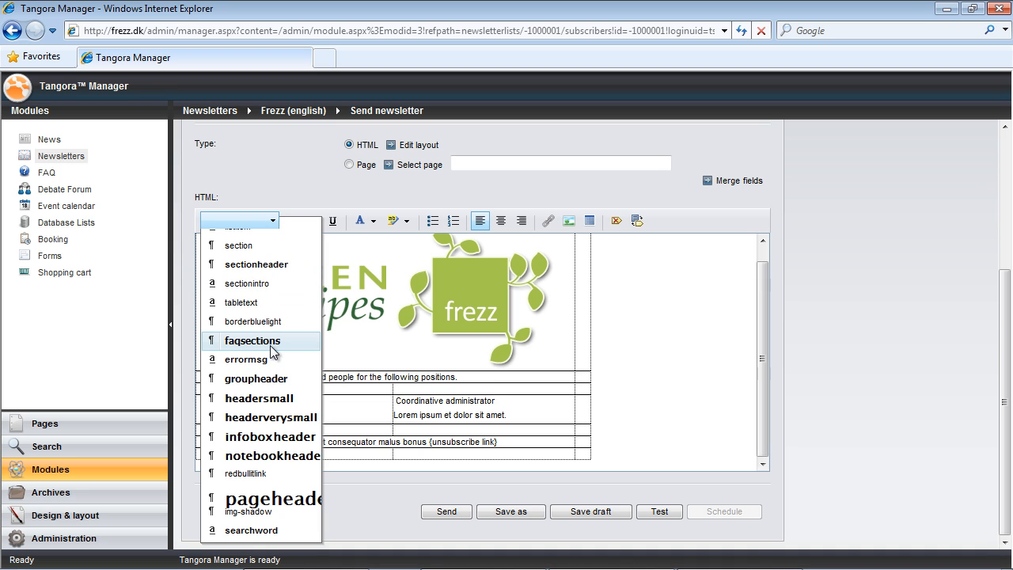
click(295, 191)
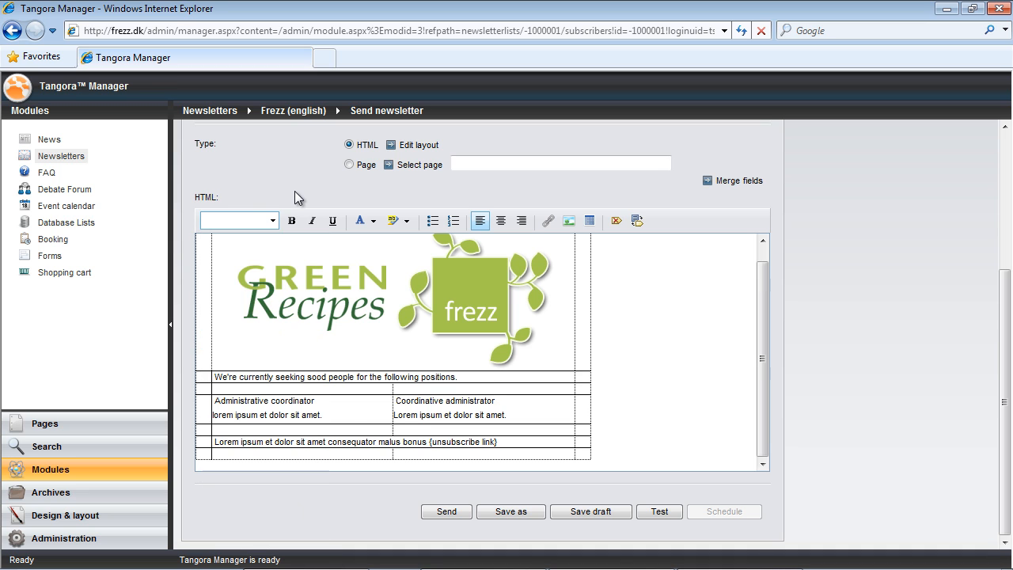
click(287, 401)
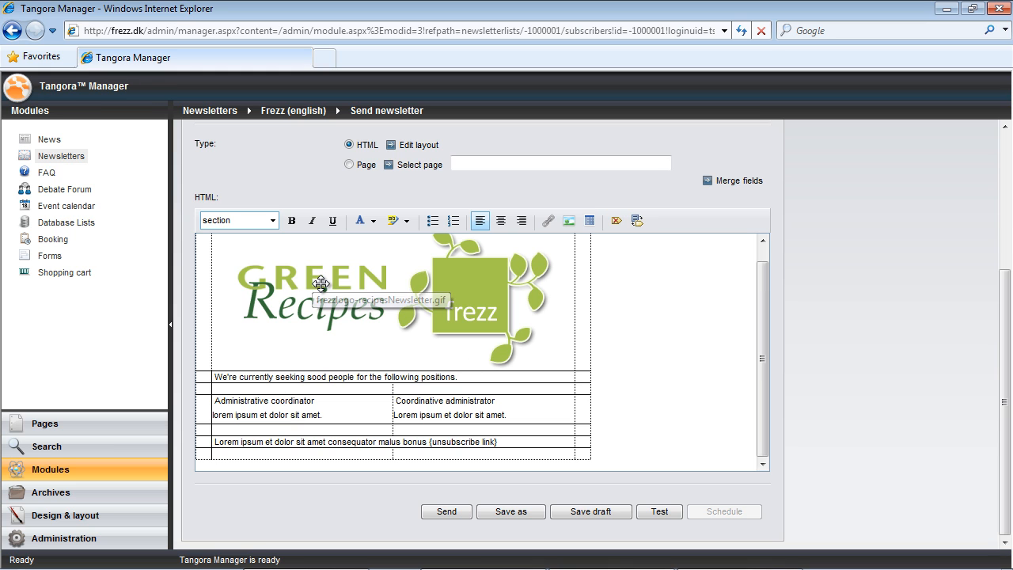
click(272, 221)
click(281, 342)
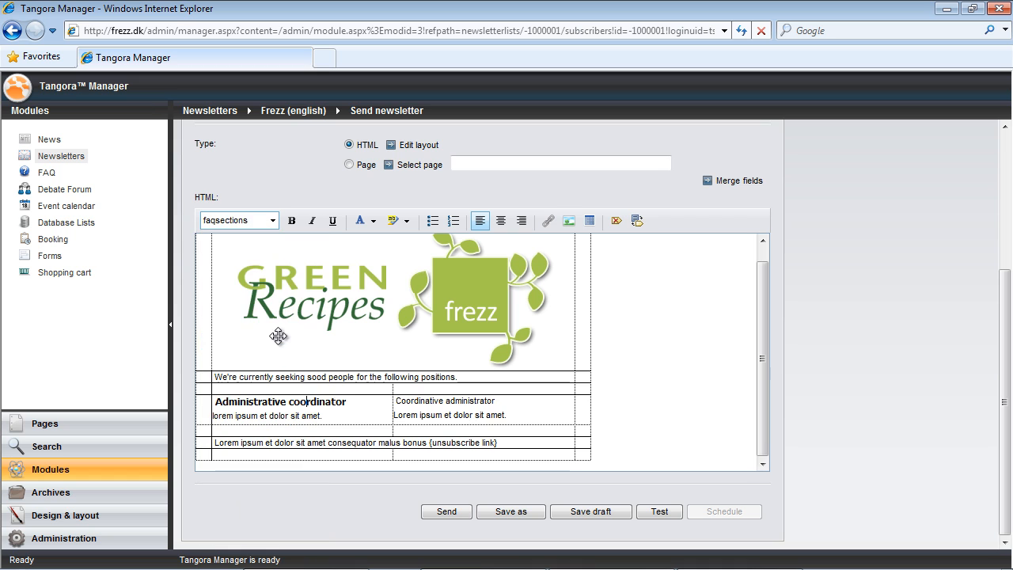
click(442, 402)
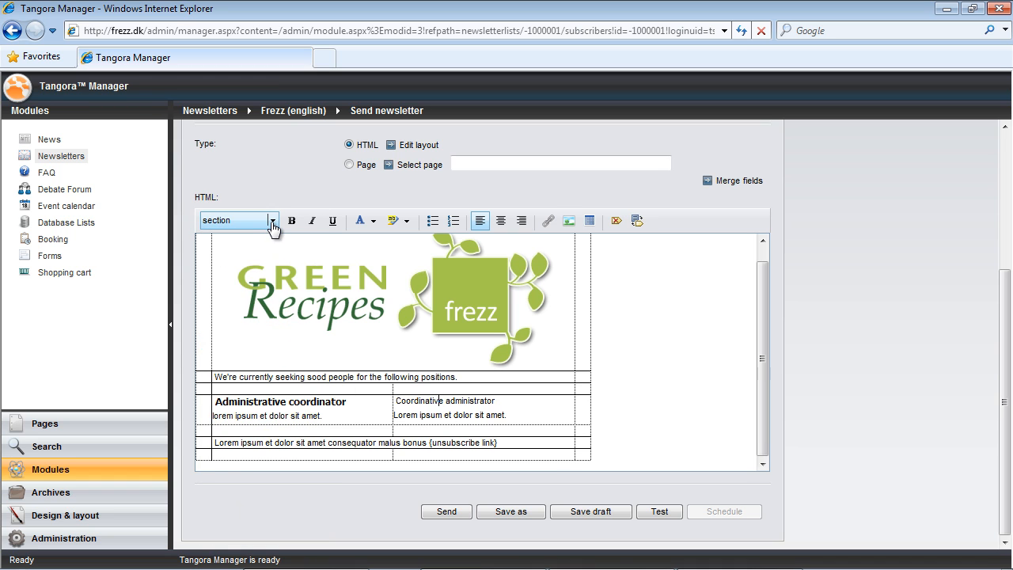
click(273, 221)
click(264, 342)
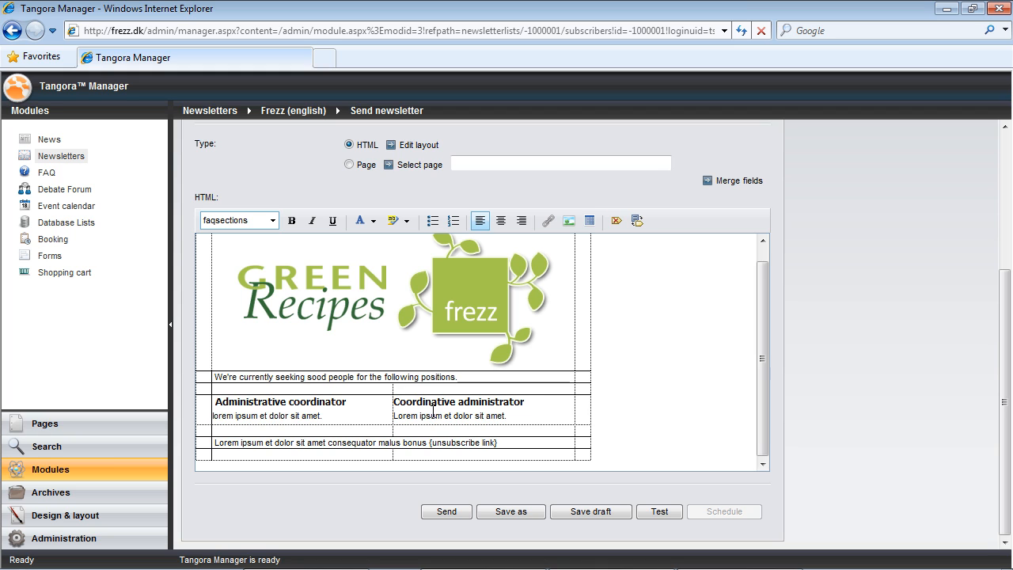
- Remove the leading space in front of the Administrative coordinator heading
click(219, 405)
key(BackSpace)
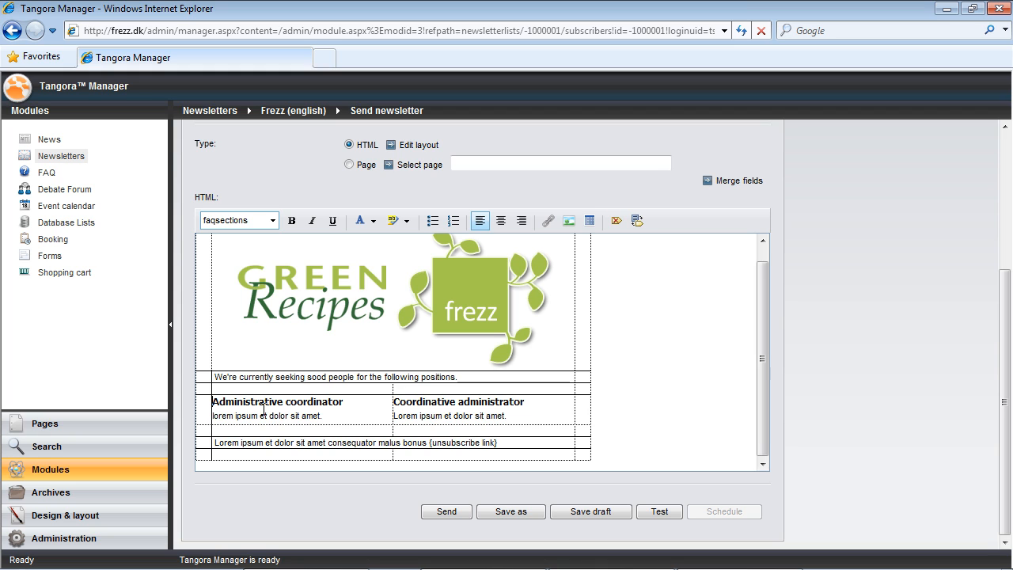
- Set both job headings back to the section style
click(342, 403)
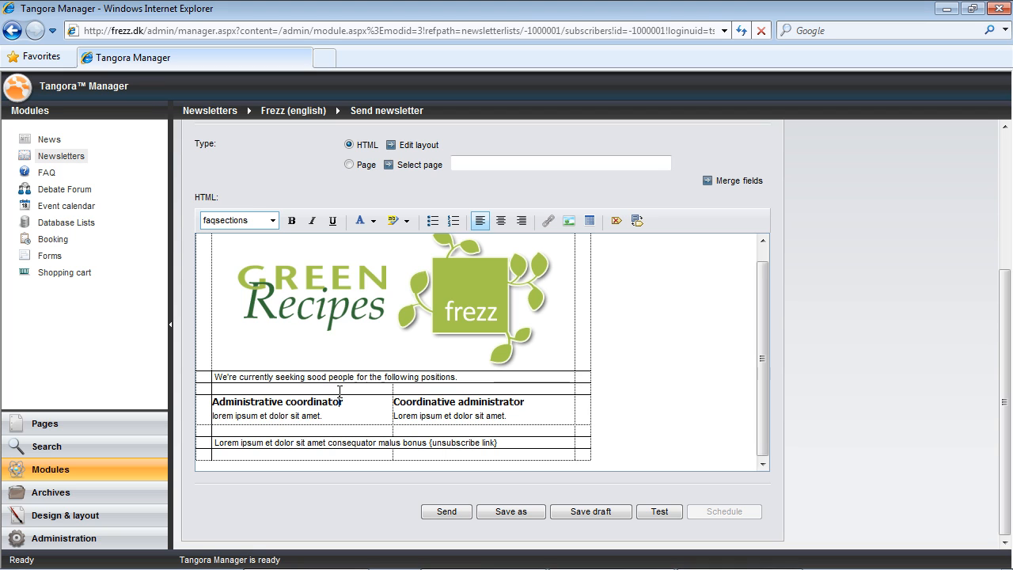
drag(352, 401, 215, 398)
click(269, 220)
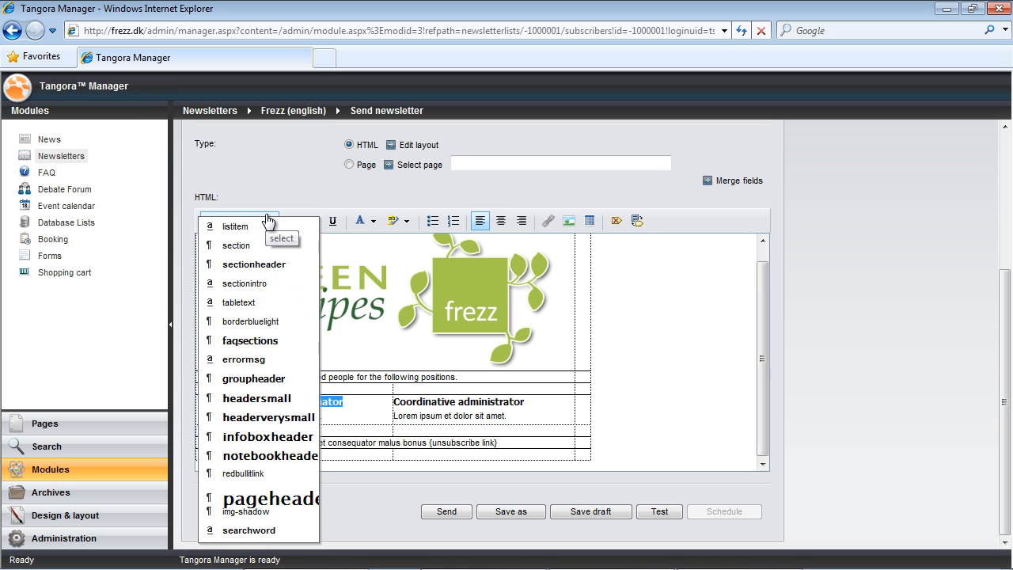
click(261, 245)
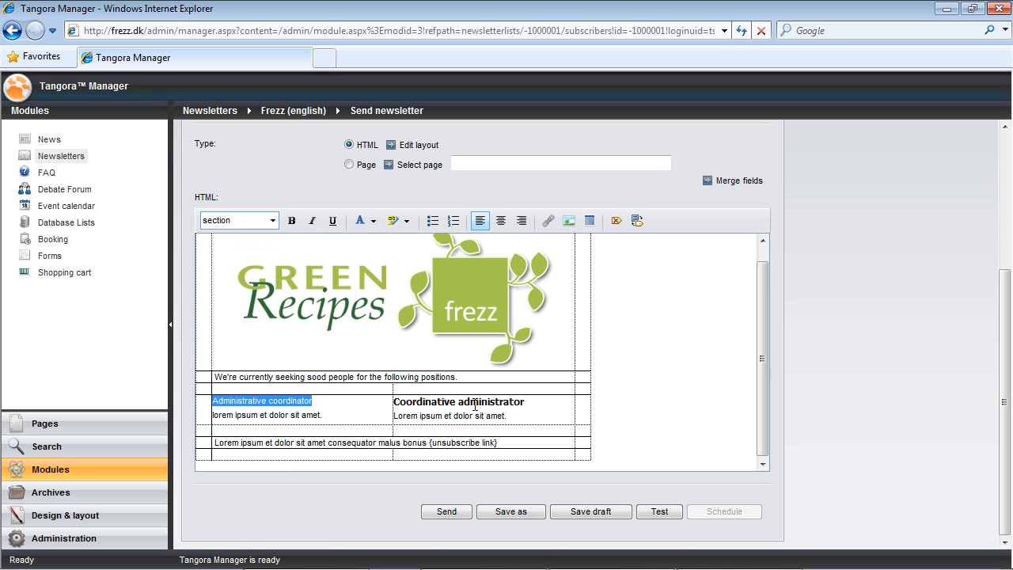
click(473, 399)
click(271, 220)
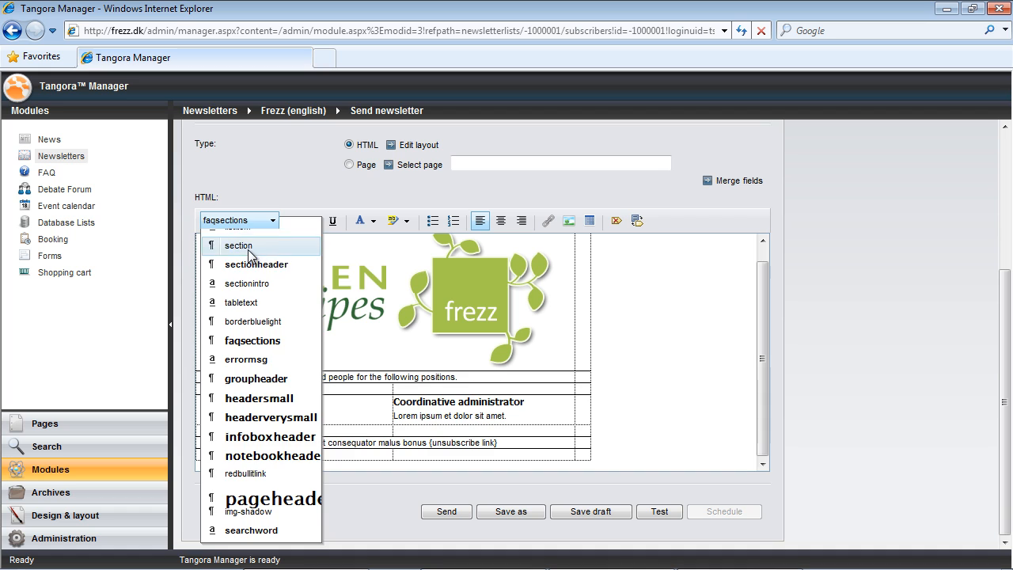
click(247, 247)
- Make the Administrative coordinator and Coordinative administrator headings bold
drag(313, 401, 237, 404)
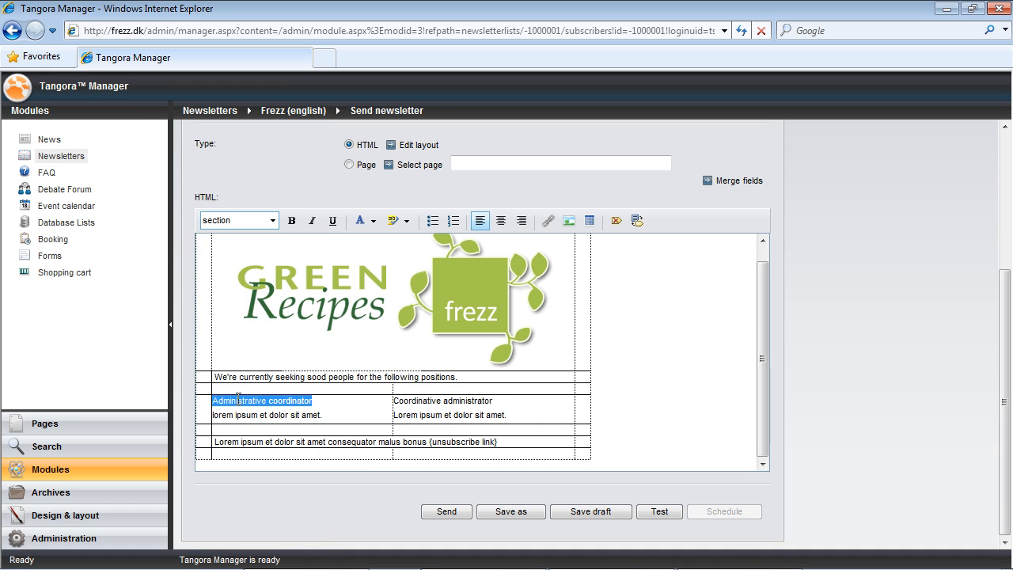
click(291, 221)
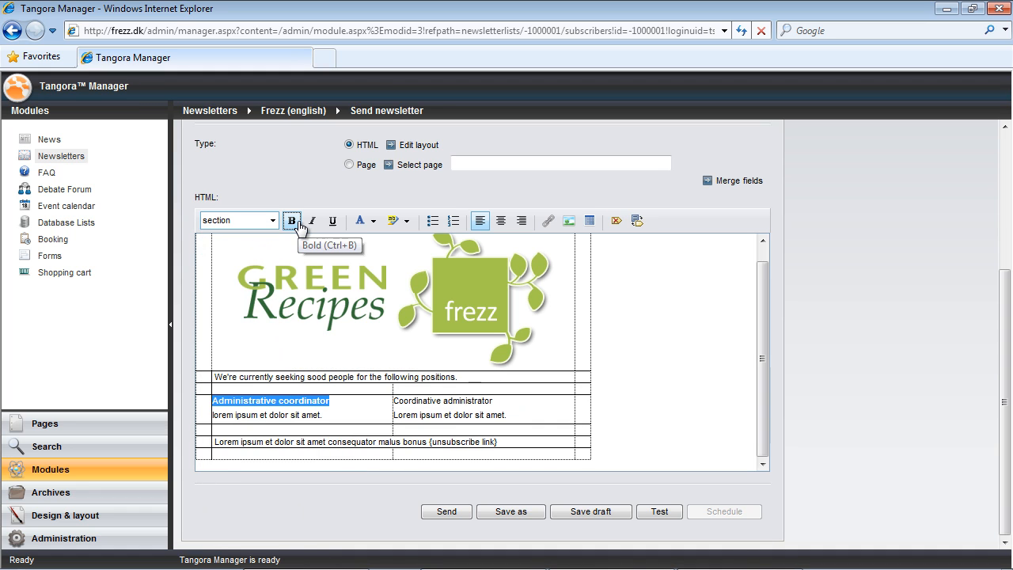
drag(492, 401, 394, 401)
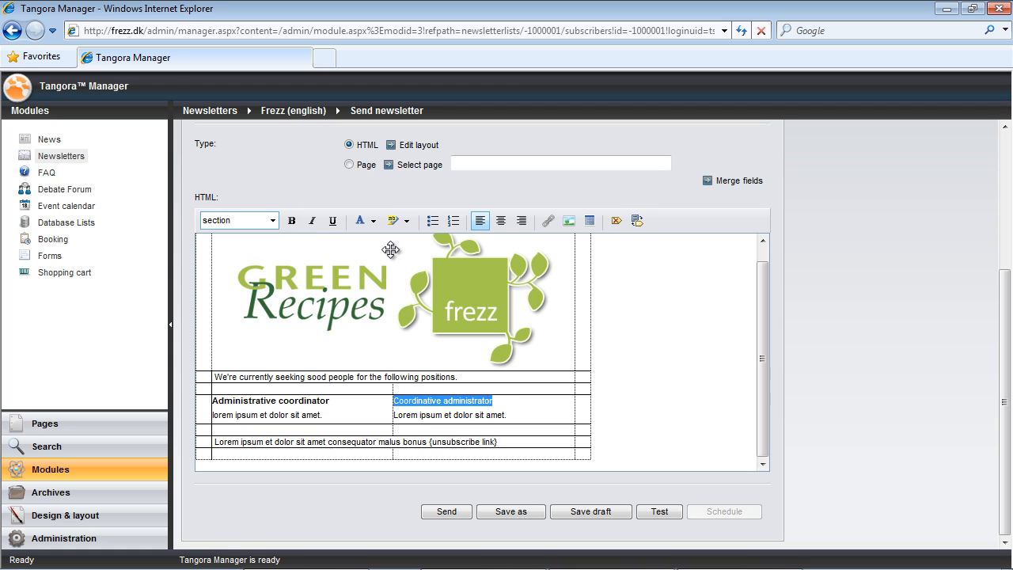
click(293, 221)
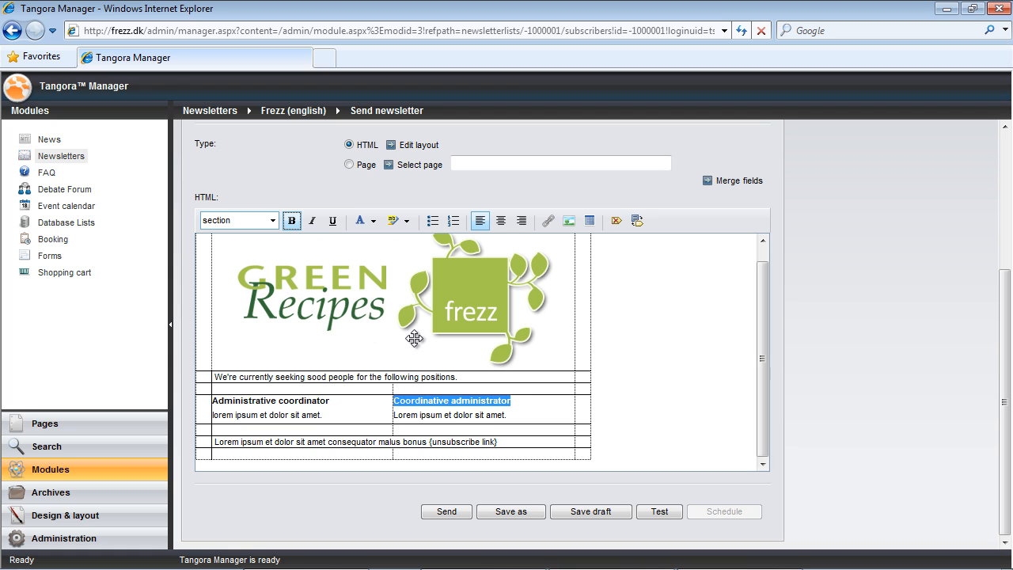
- Color the Coordinative administrator and Administrative coordinator headings grey-green (#7c996a)
click(373, 220)
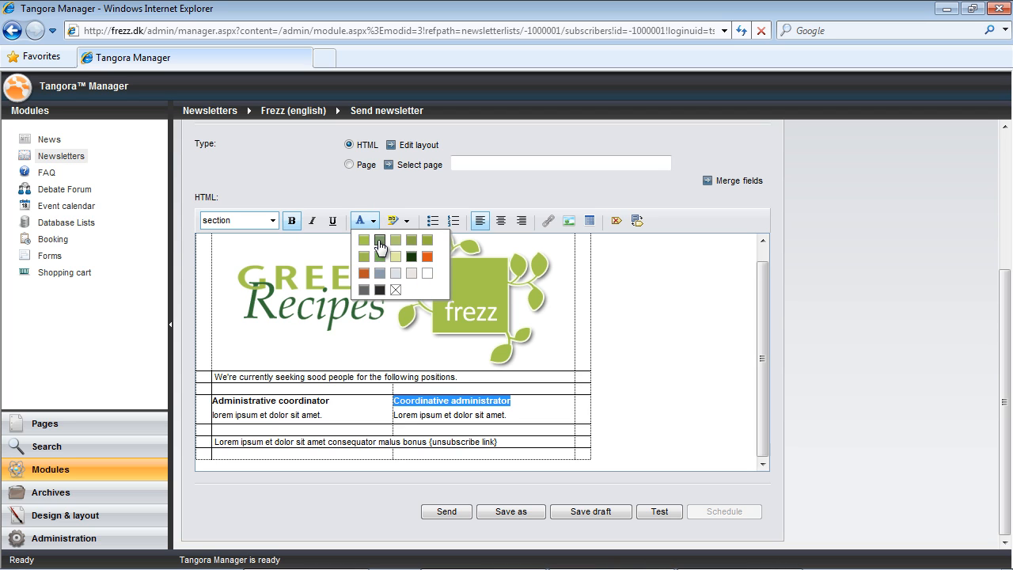
click(380, 241)
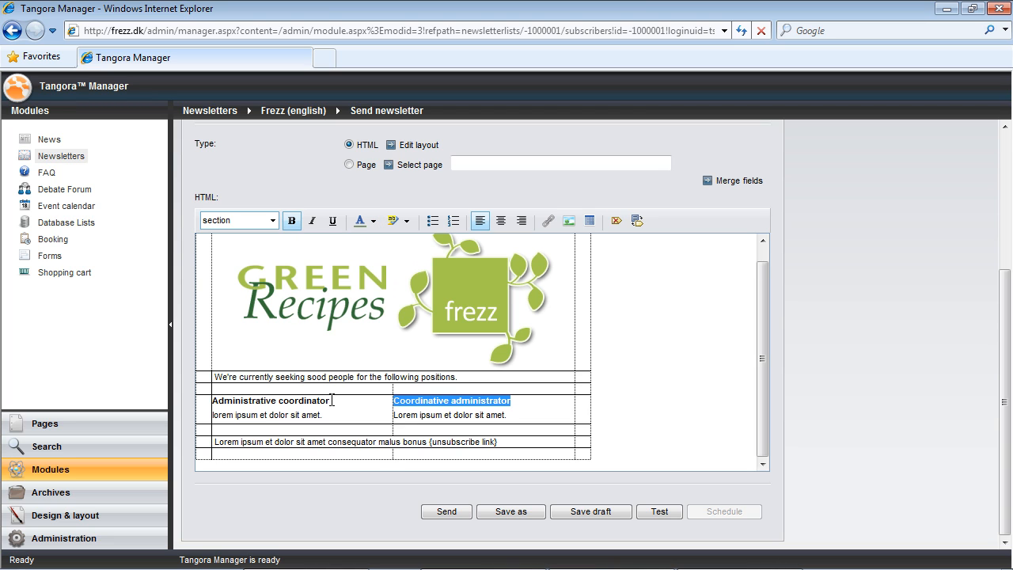
drag(331, 401, 235, 409)
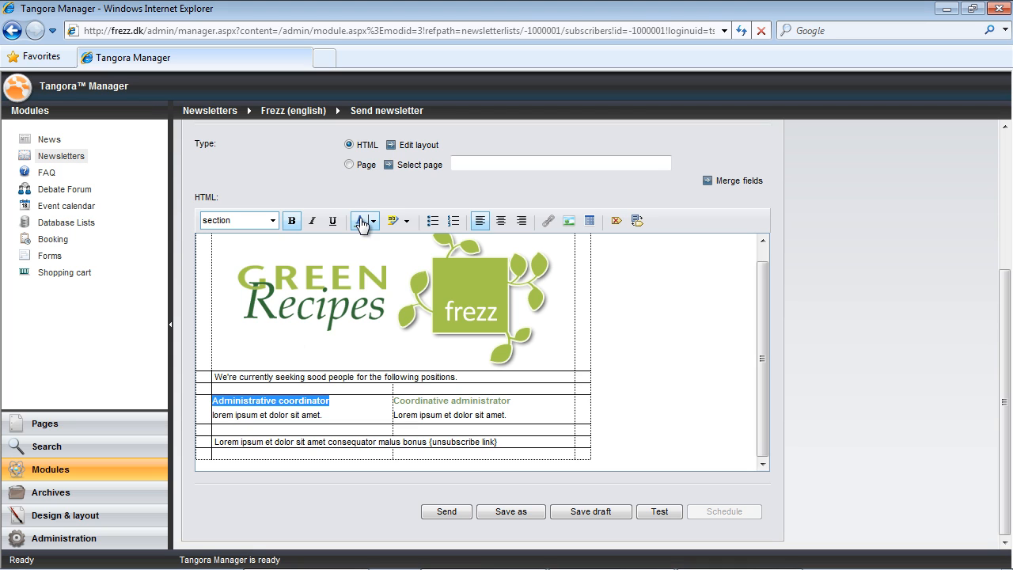
click(477, 403)
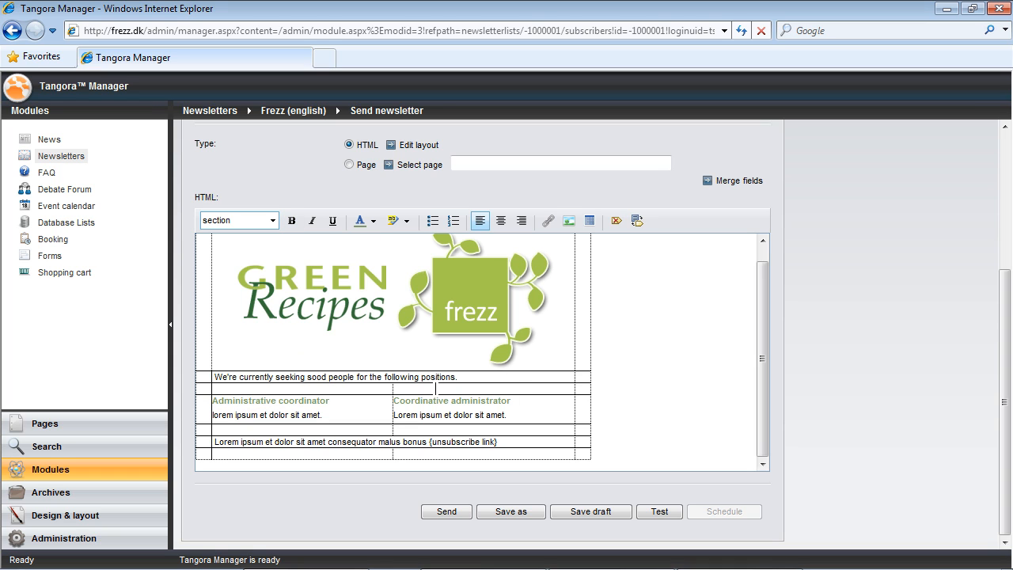
- Format the footer line containing the unsubscribe link in grey-green (#7c996a) italic text
drag(499, 443, 212, 445)
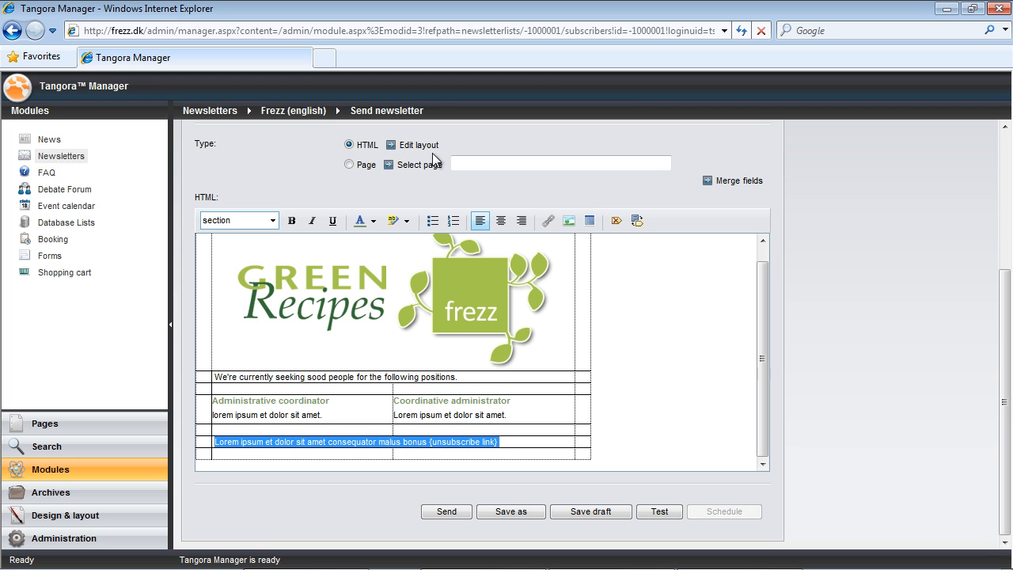
click(373, 221)
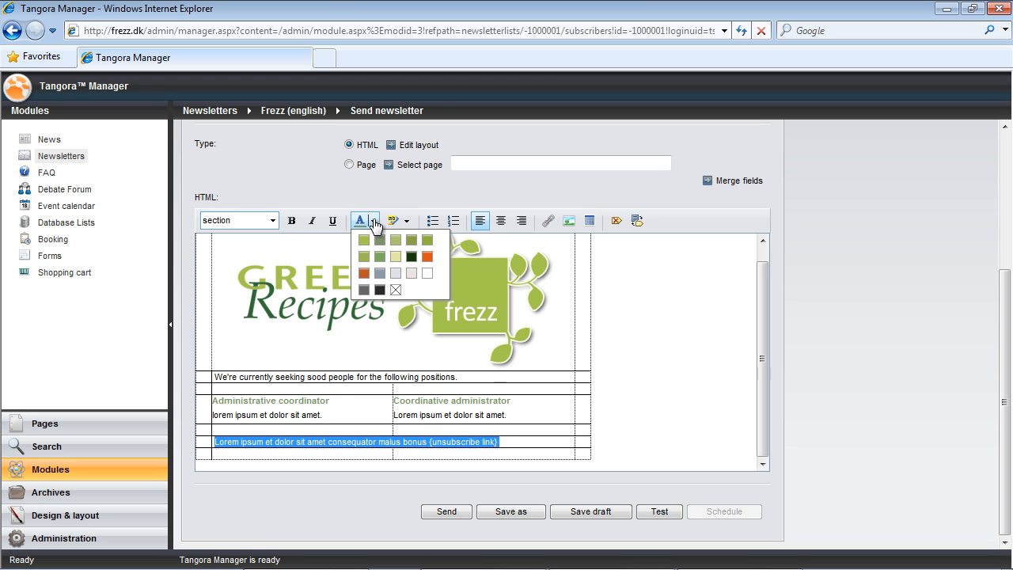
click(379, 240)
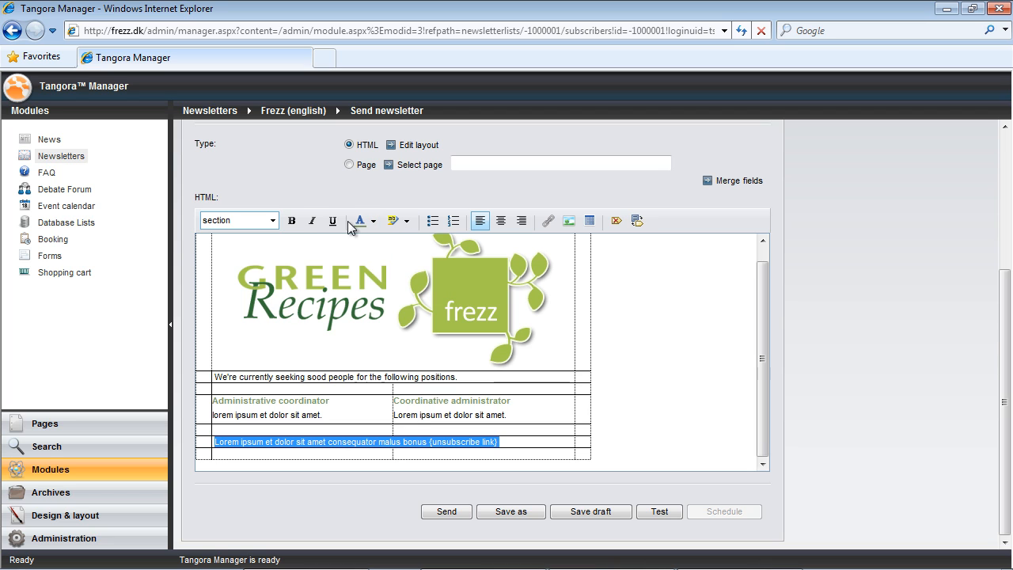
click(312, 220)
click(551, 440)
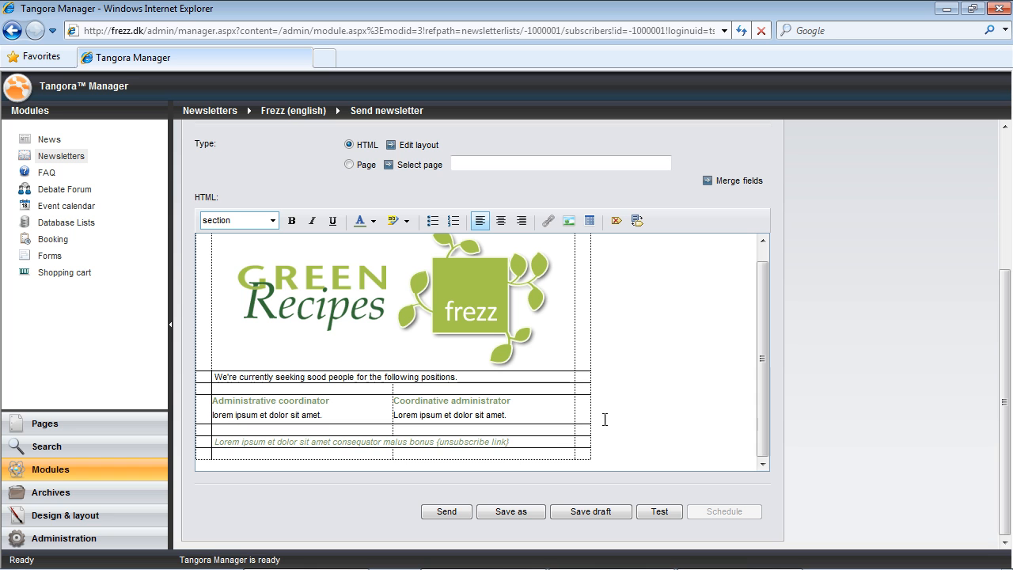
- Check the unsubscribe link placeholder in the newsletter's HTML source and save the newsletter as a draft
click(637, 221)
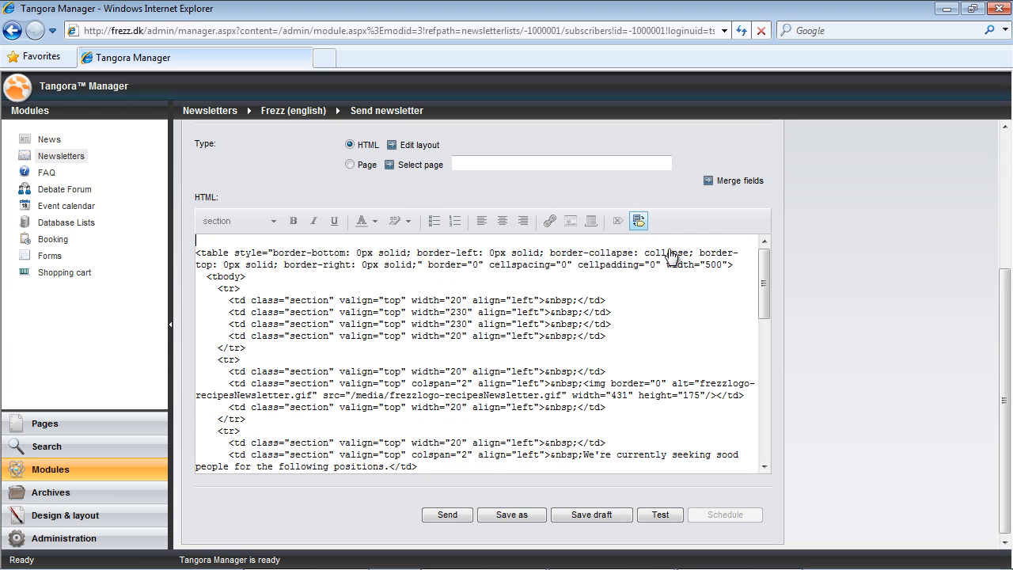
drag(768, 297, 757, 434)
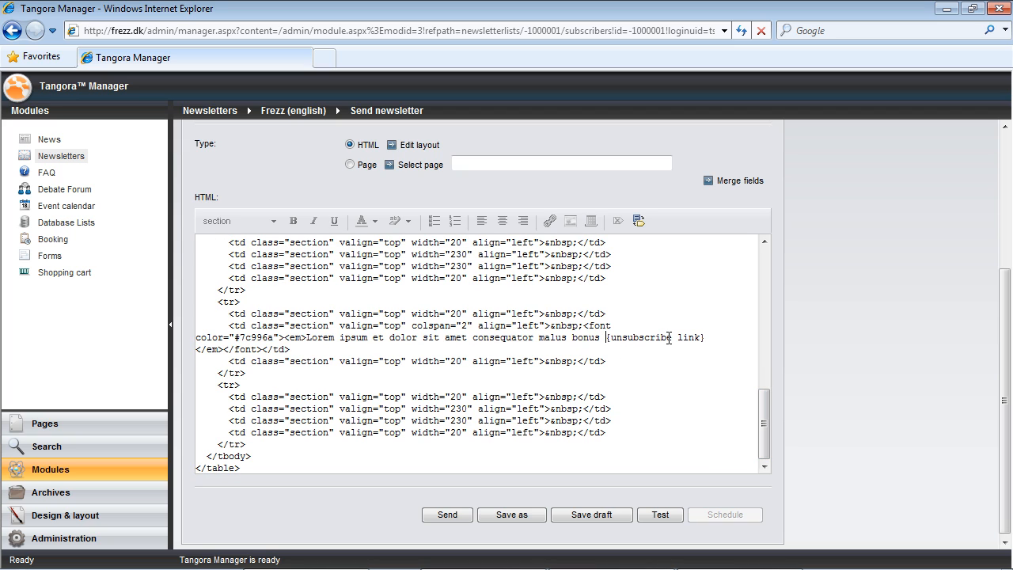
click(640, 223)
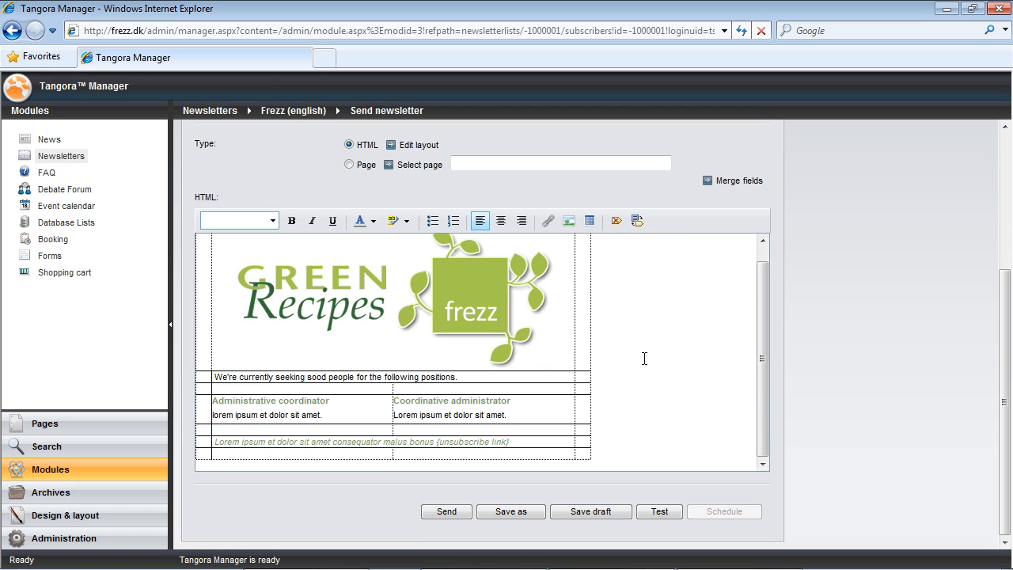
click(566, 513)
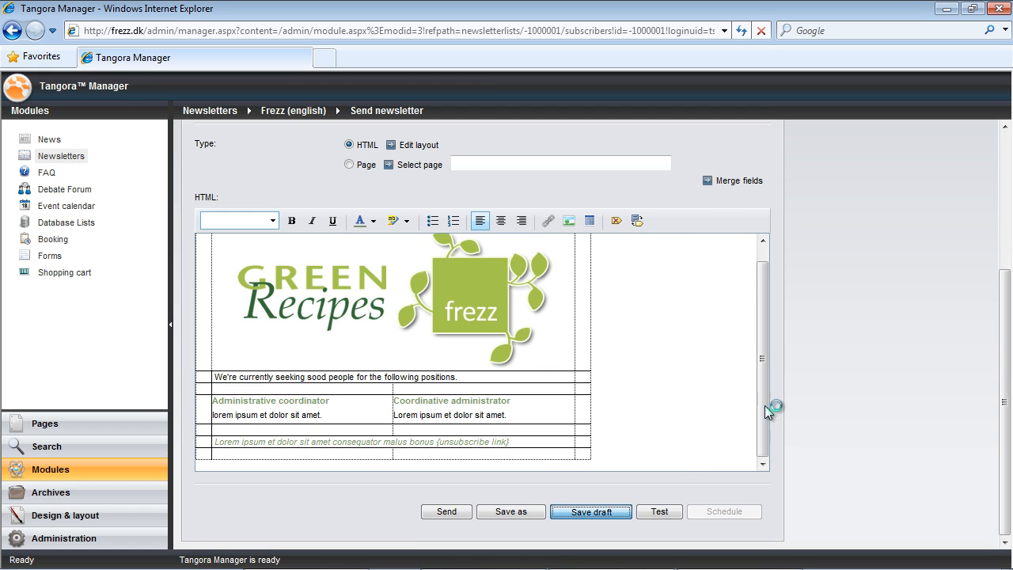